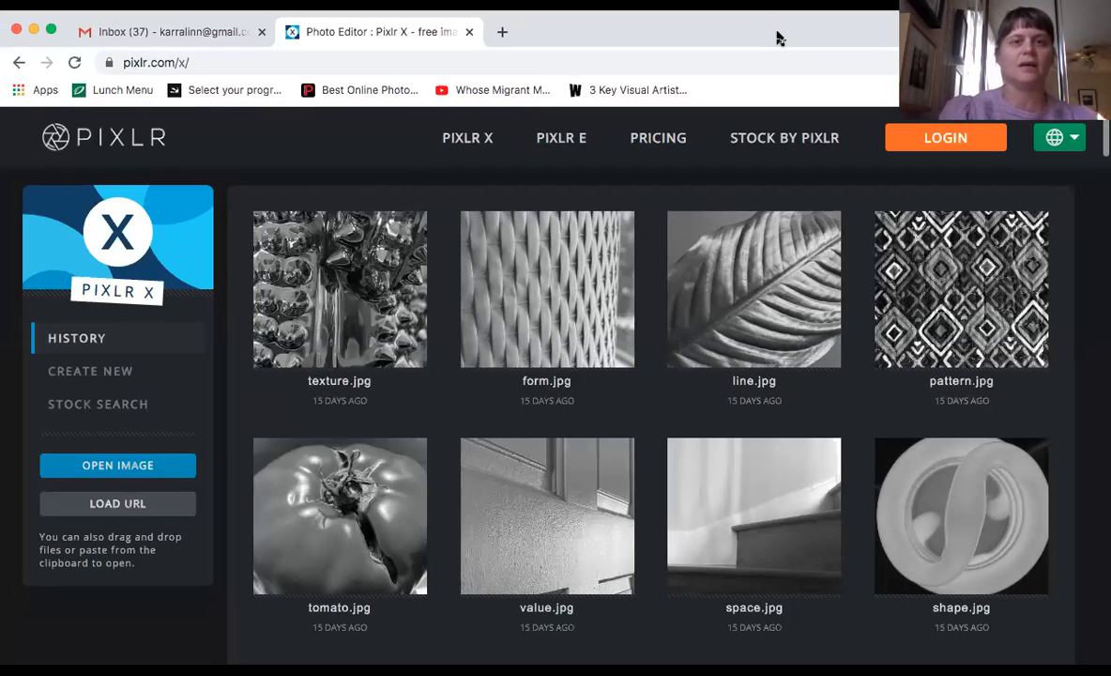
Open a new browser tab, enter the address 'pixlr.x', then close it to return to Pixlr X
scroll(507, 402, "down", 4)
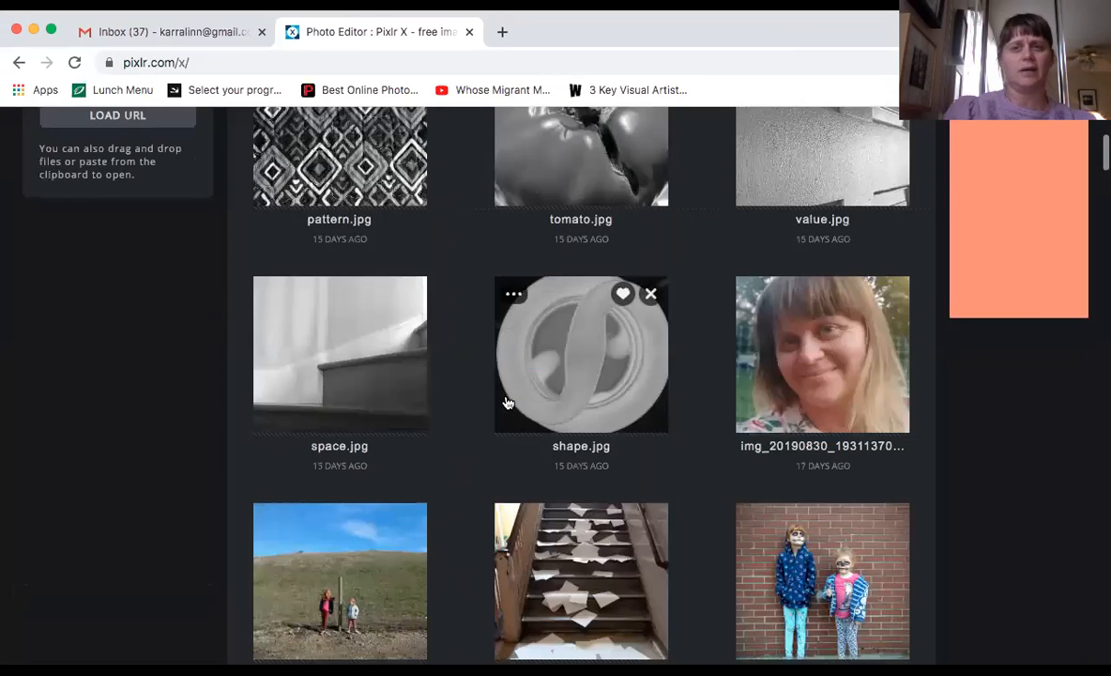
scroll(507, 403, "up", 4)
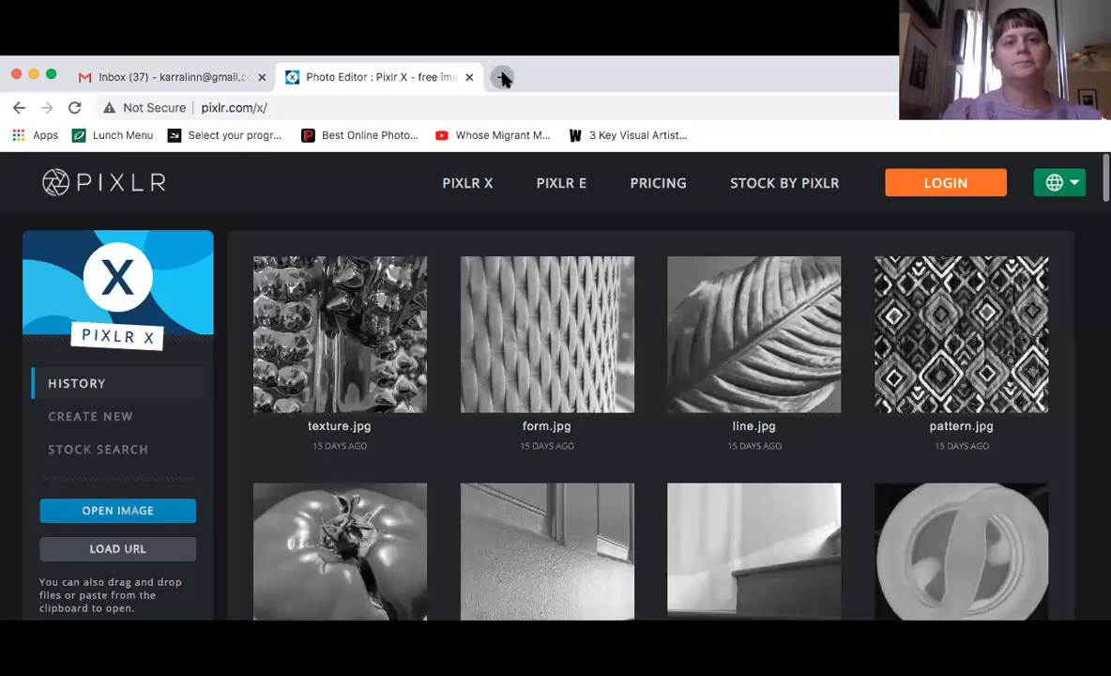
left_click(503, 77)
left_click(441, 111)
type("pixlr.c")
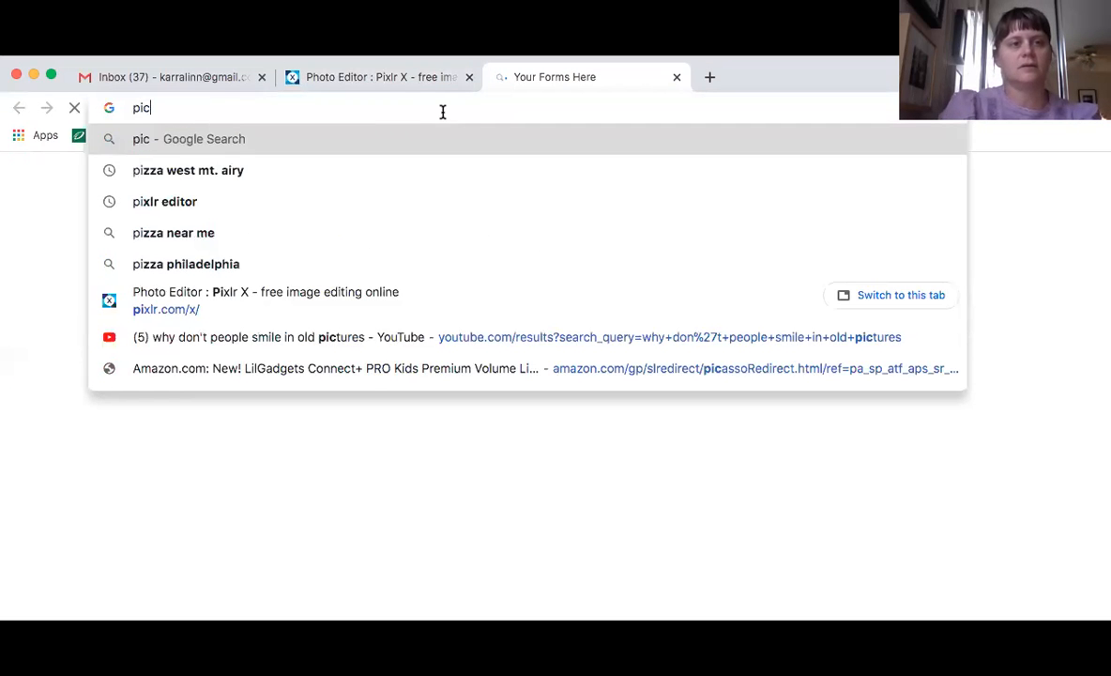
key("BackSpace")
type("x")
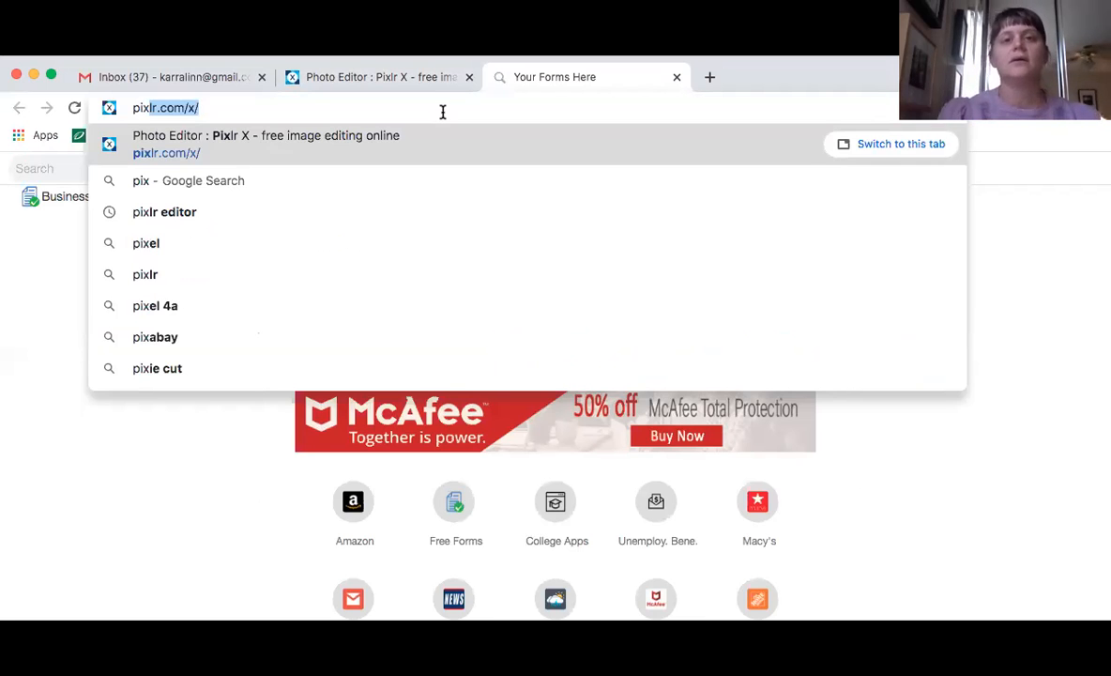
left_click(676, 77)
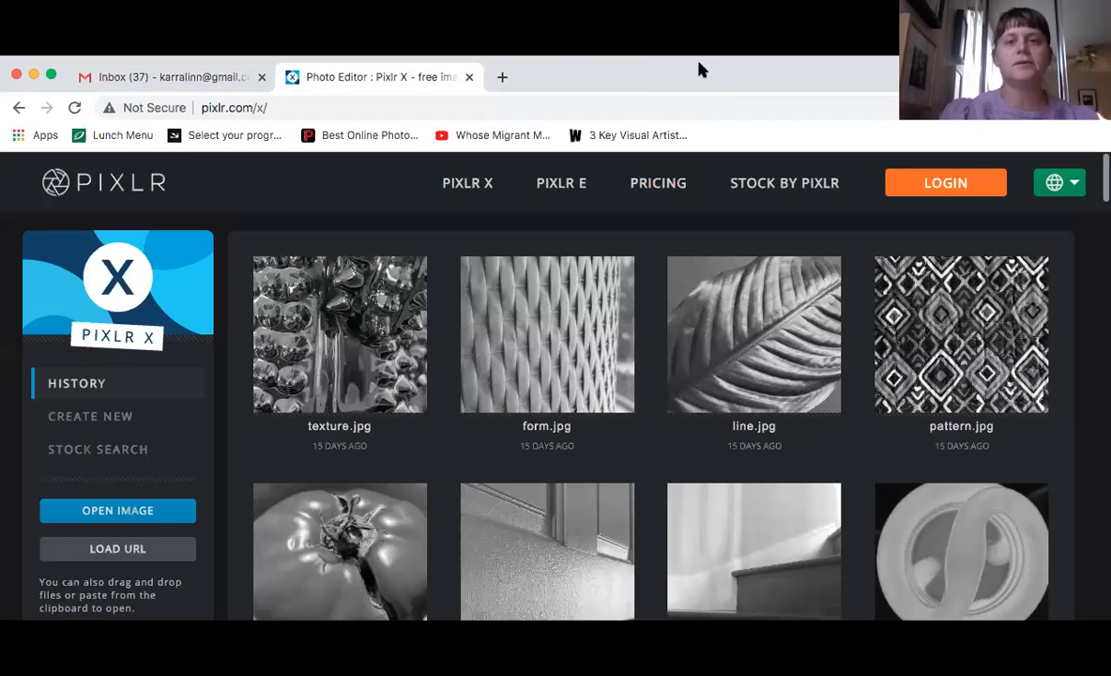
Maximize and restore the browser window, then open and cancel the image file picker
double_click(702, 70)
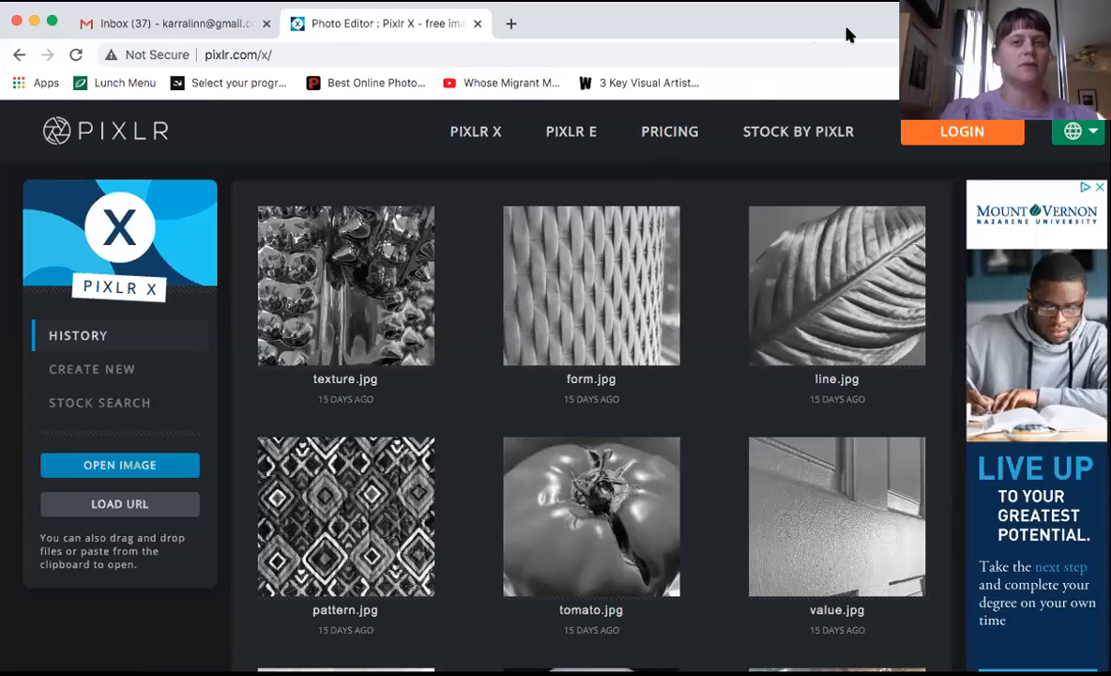
double_click(847, 35)
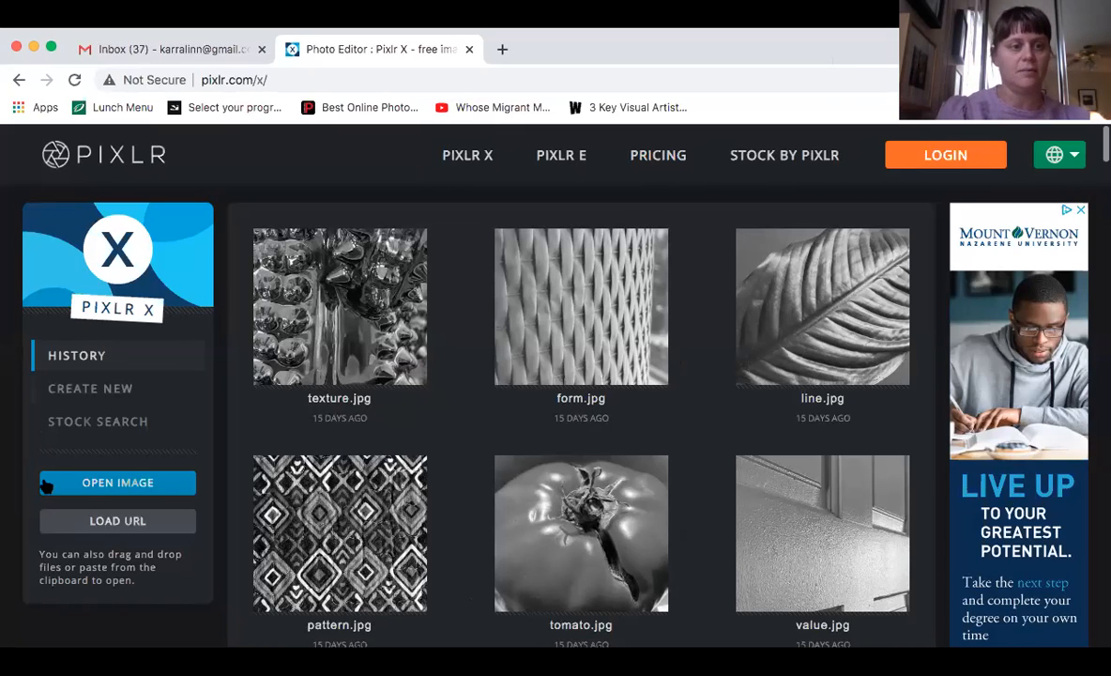
left_click(101, 485)
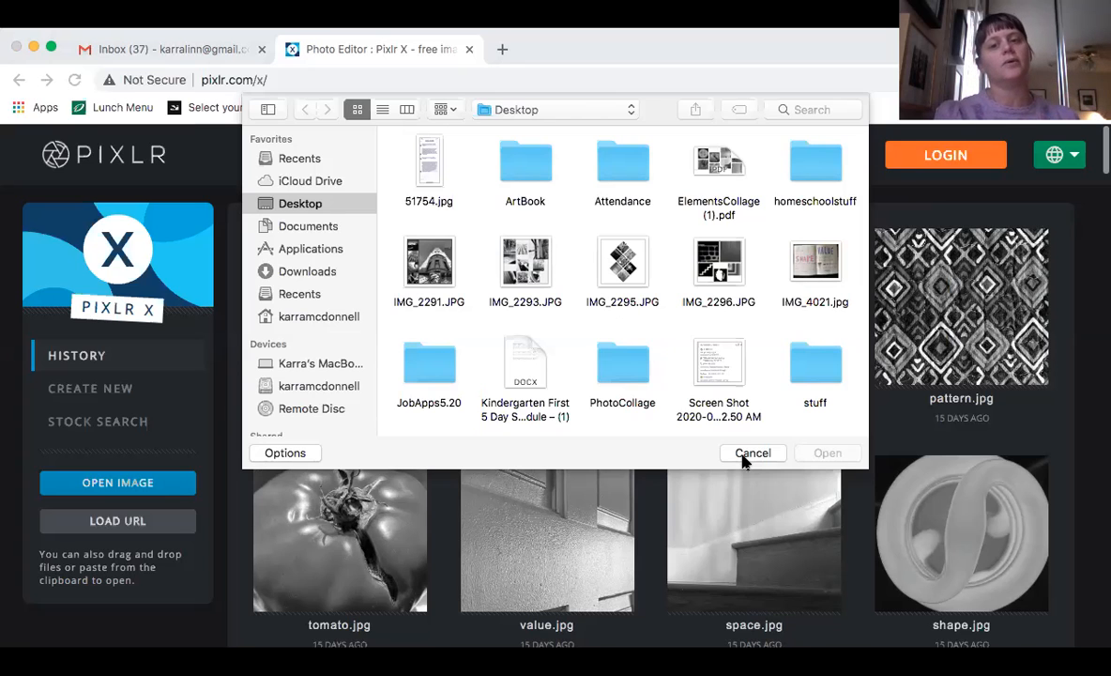
left_click(745, 457)
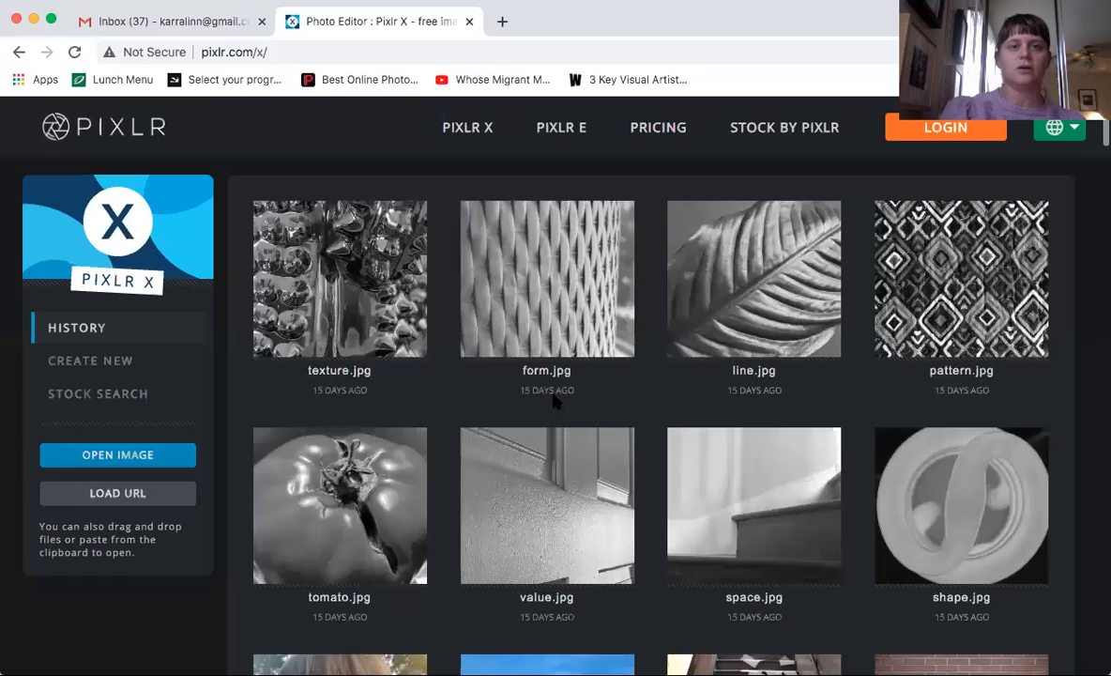
Scroll down the History grid and open the stone-wall doorway thumbnail (1440 x 1920 px)
scroll(555, 429, "down", 5)
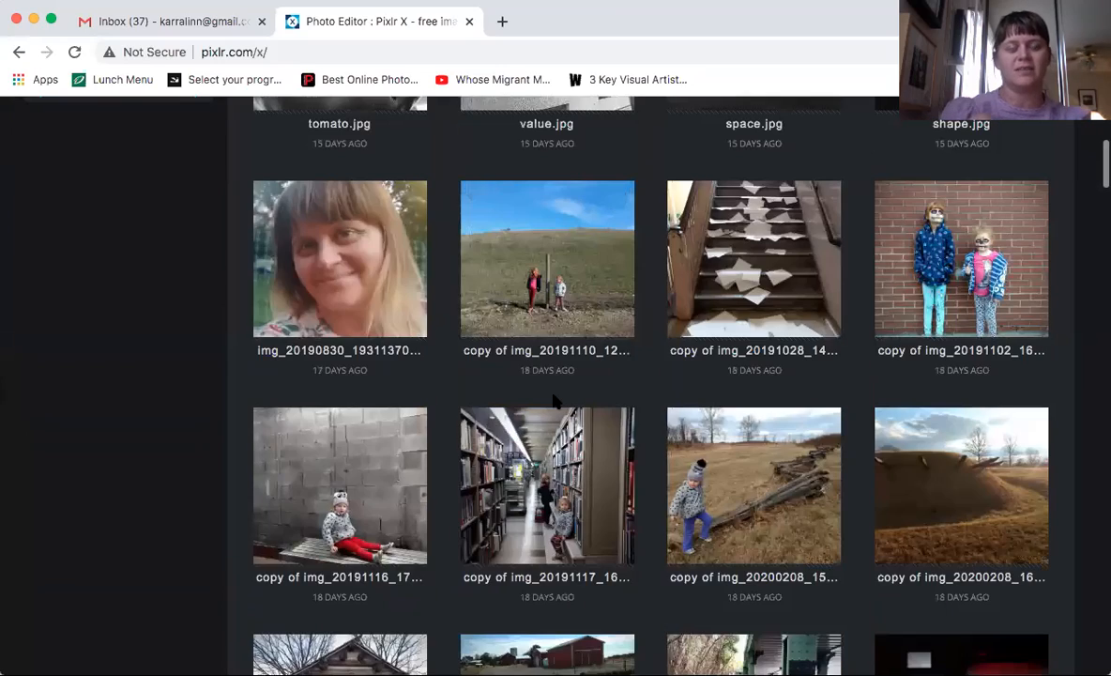
scroll(555, 402, "down", 4)
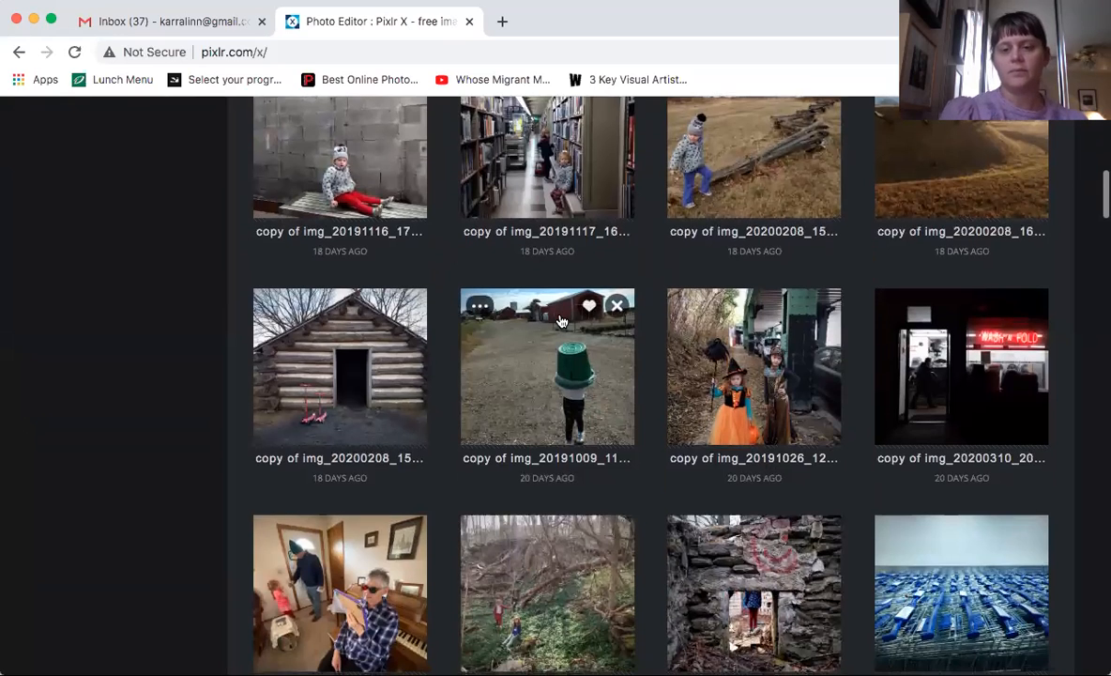
scroll(561, 322, "down", 3)
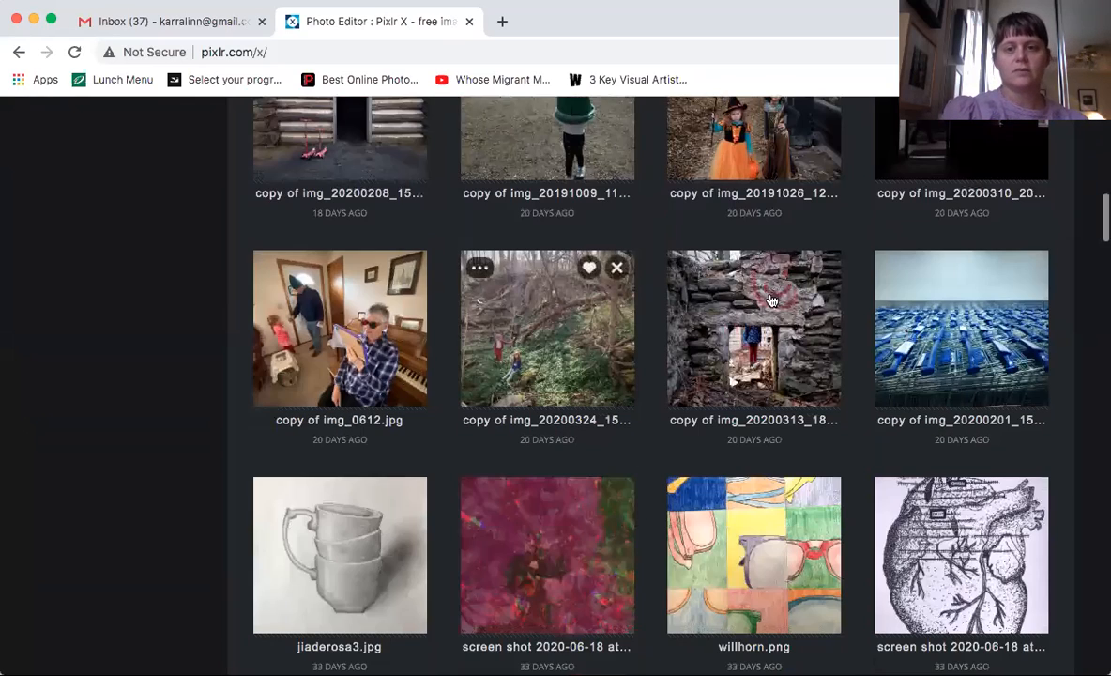
left_click(769, 317)
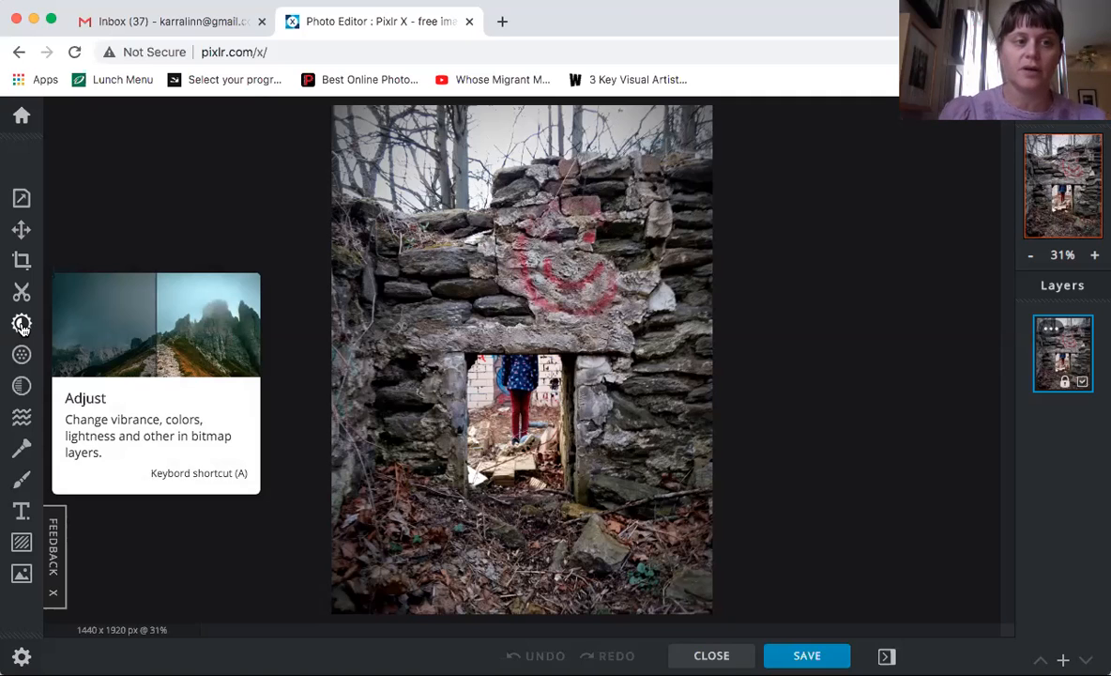
Turn on the Adjust panel's Black & white toggle so the doorway photo becomes grayscale
left_click(23, 324)
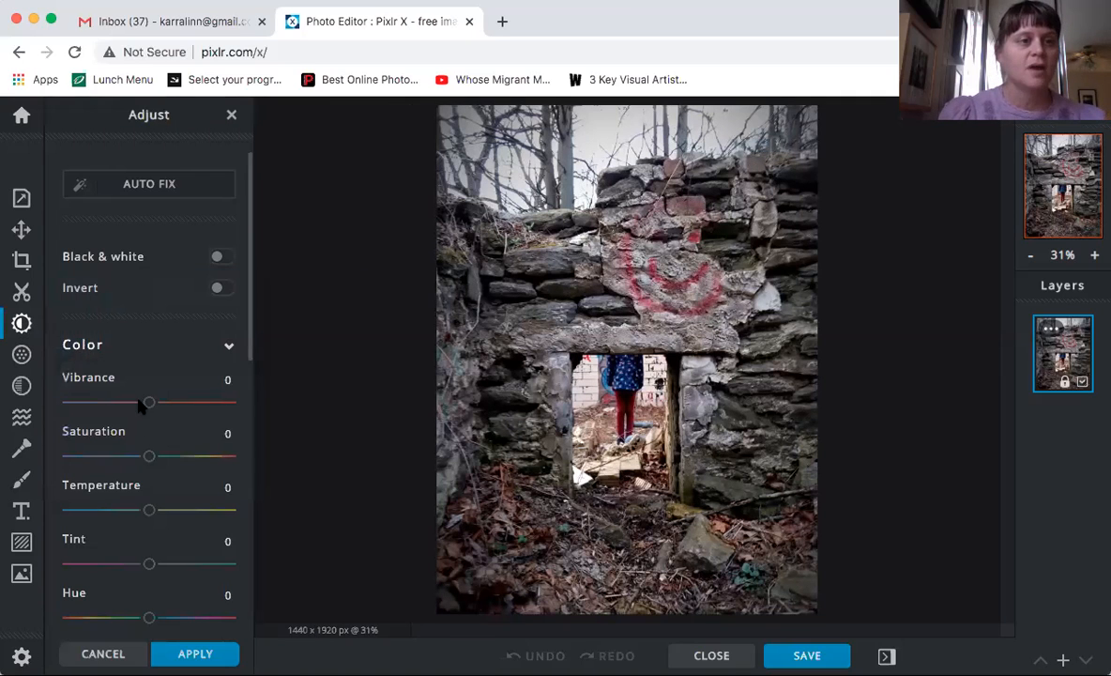
scroll(126, 364, "down", 1)
scroll(126, 365, "up", 1)
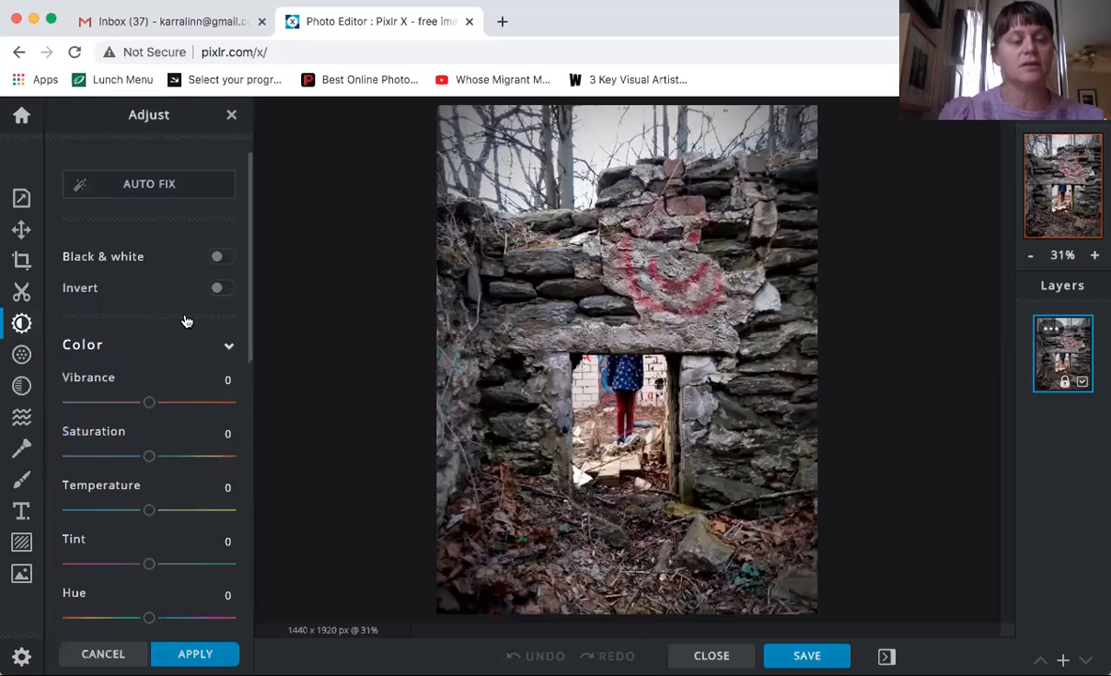
left_click(221, 259)
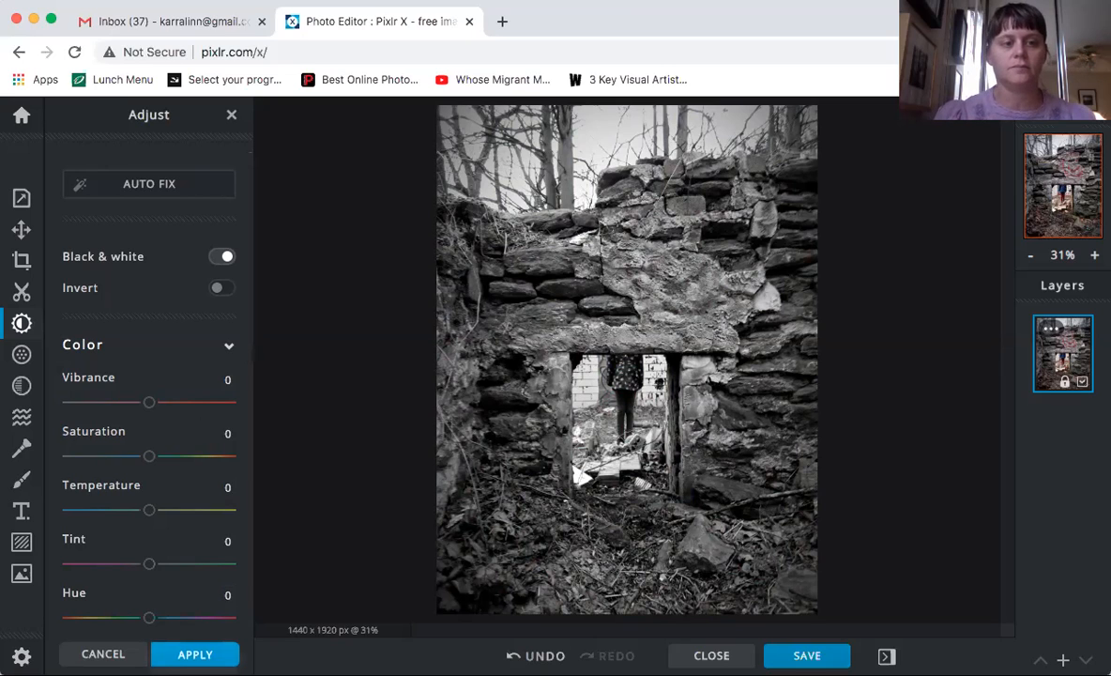
Apply the black-and-white change, reopen Adjust and scroll to the Brightness, Exposure and Contrast sliders
left_click(196, 653)
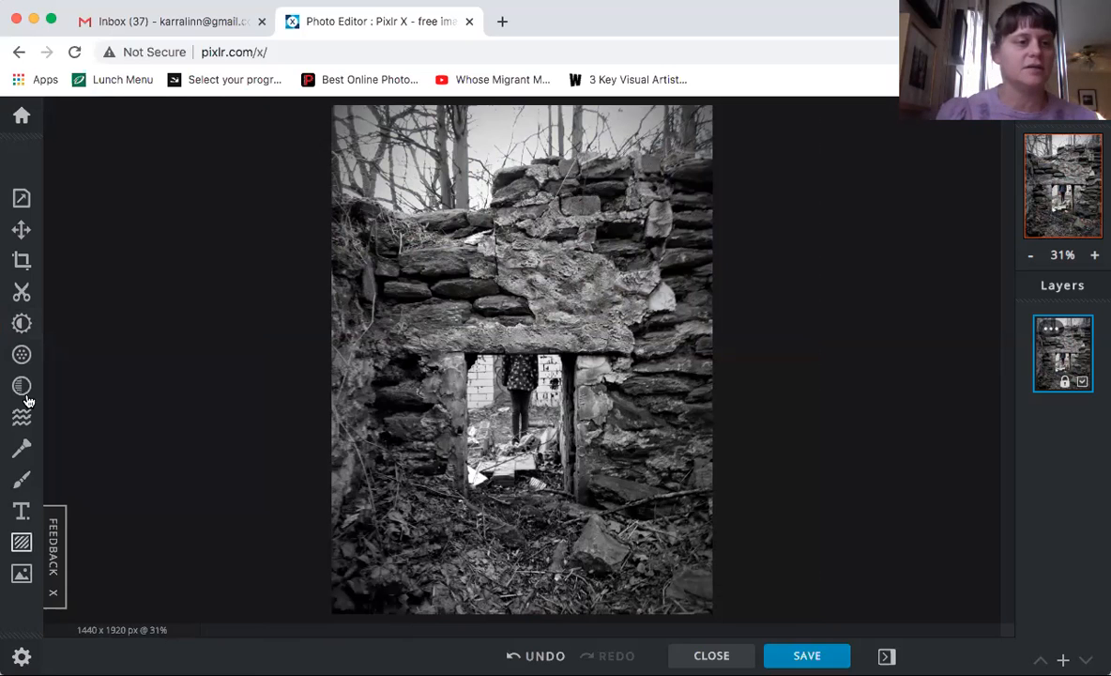
left_click(21, 322)
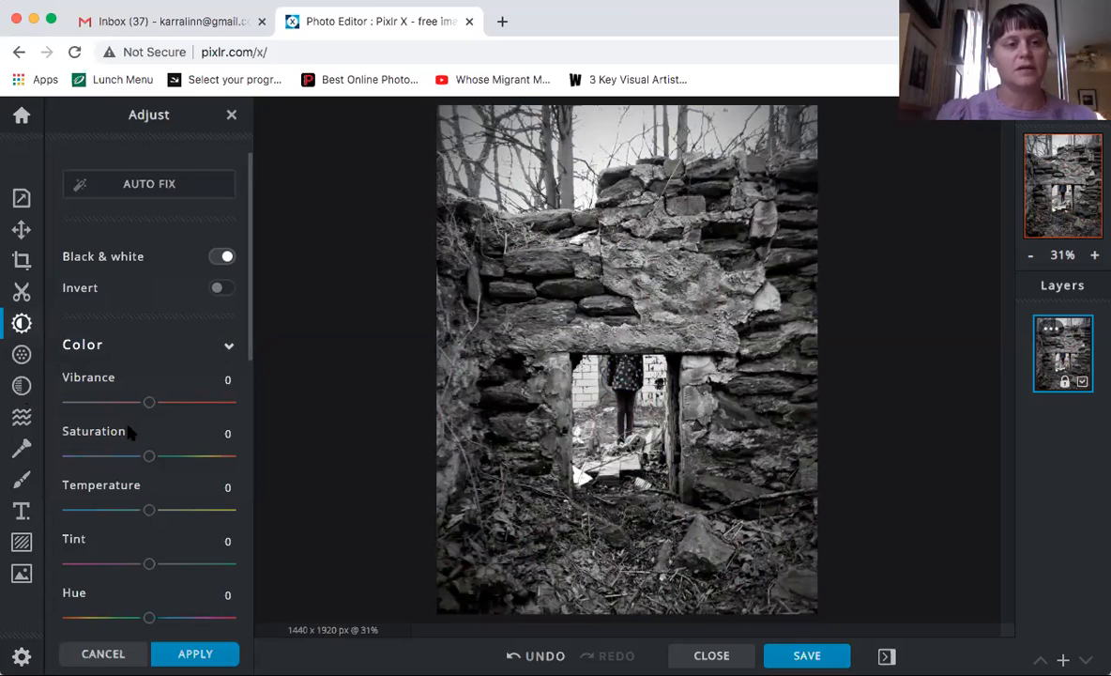
scroll(129, 430, "down", 1)
scroll(129, 430, "down", 6)
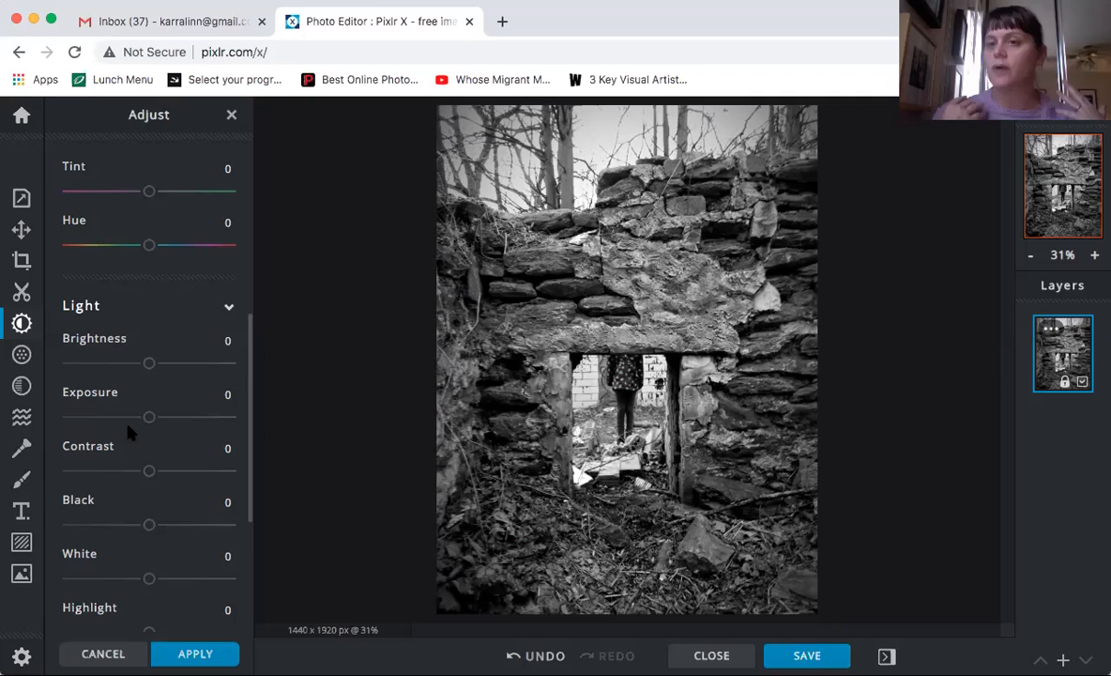
left_click_drag(149, 418, 184, 420)
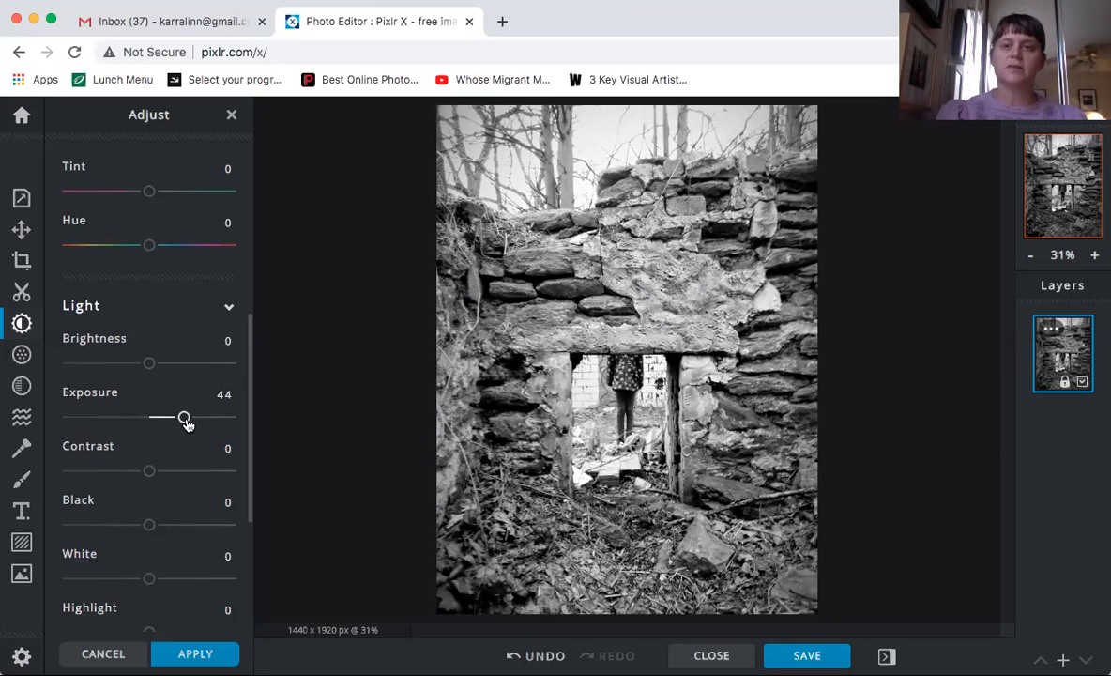
left_click(162, 421)
left_click_drag(162, 421, 148, 419)
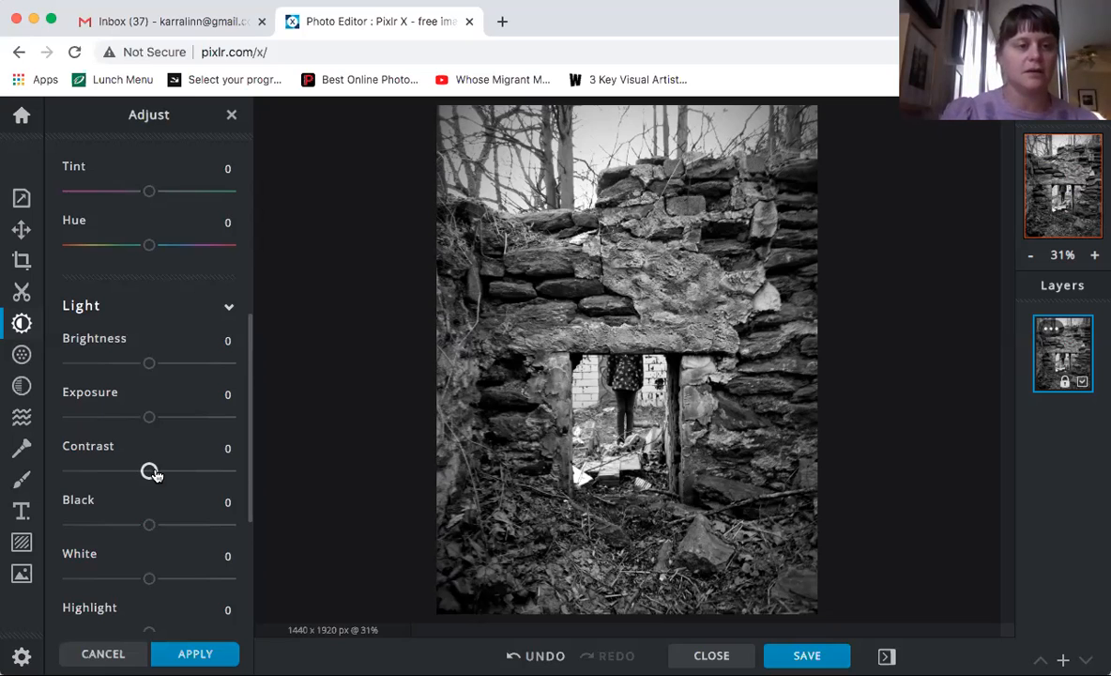
left_click(205, 474)
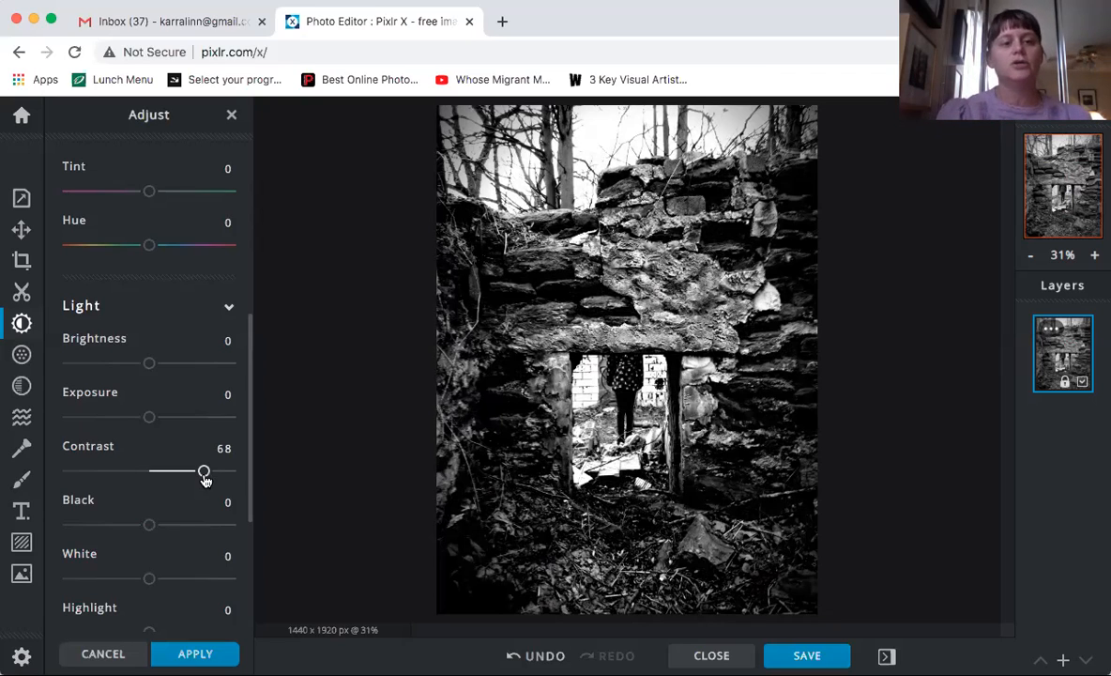
left_click_drag(206, 480, 128, 476)
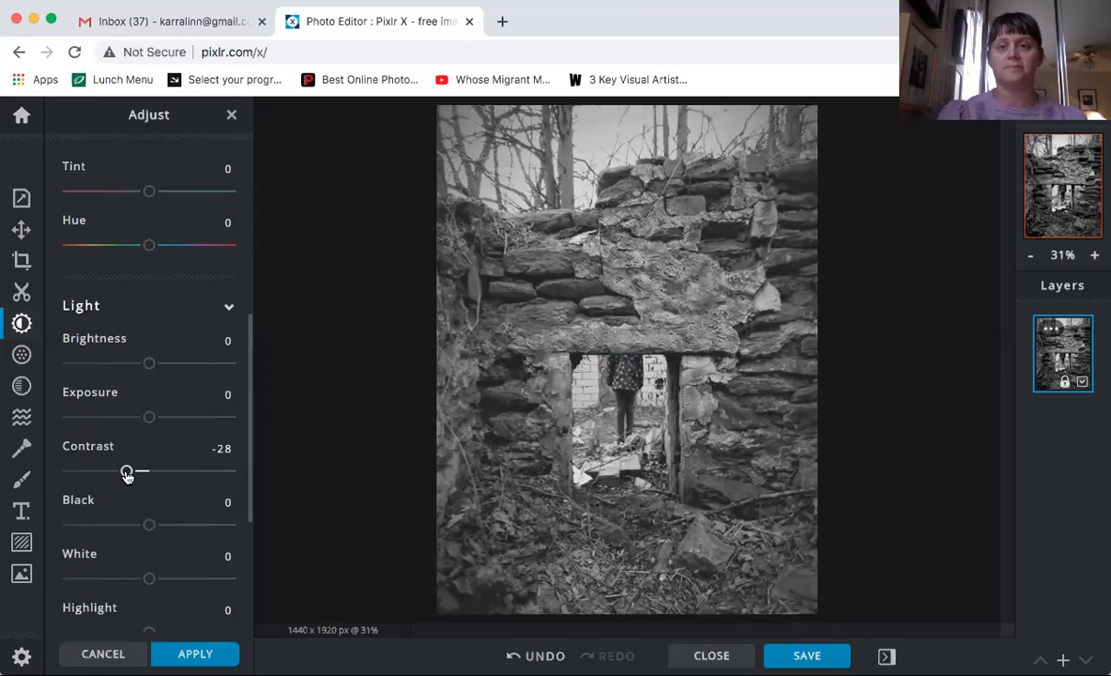
left_click_drag(127, 476, 162, 476)
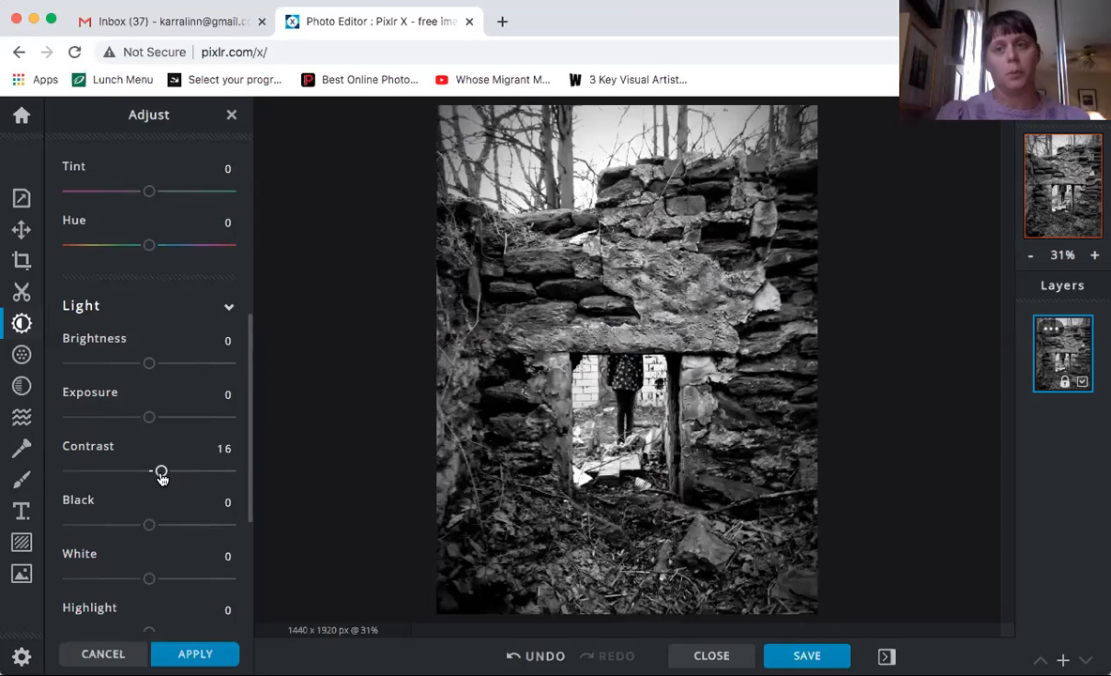
left_click_drag(161, 477, 150, 477)
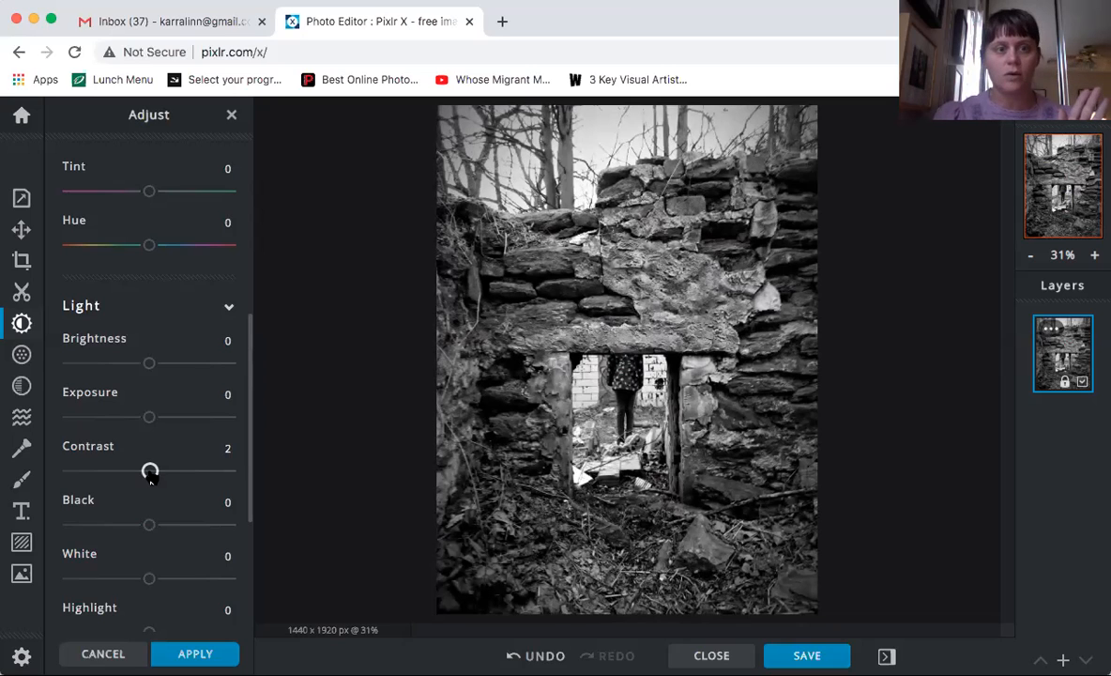
left_click_drag(148, 474, 148, 475)
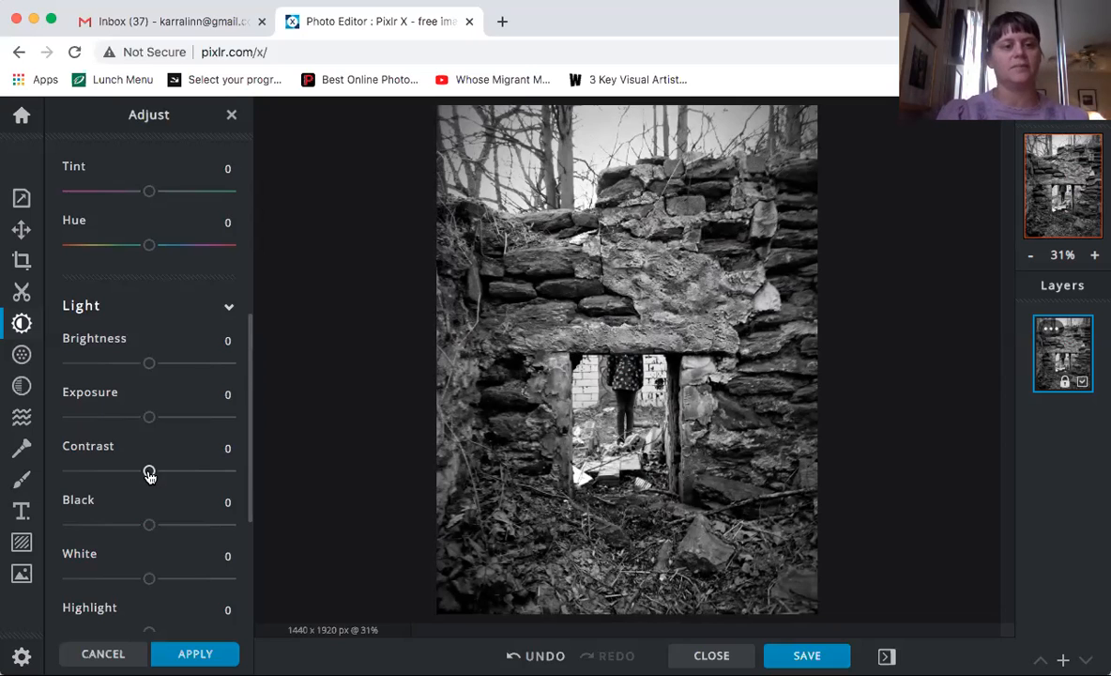
scroll(214, 492, "down", 3)
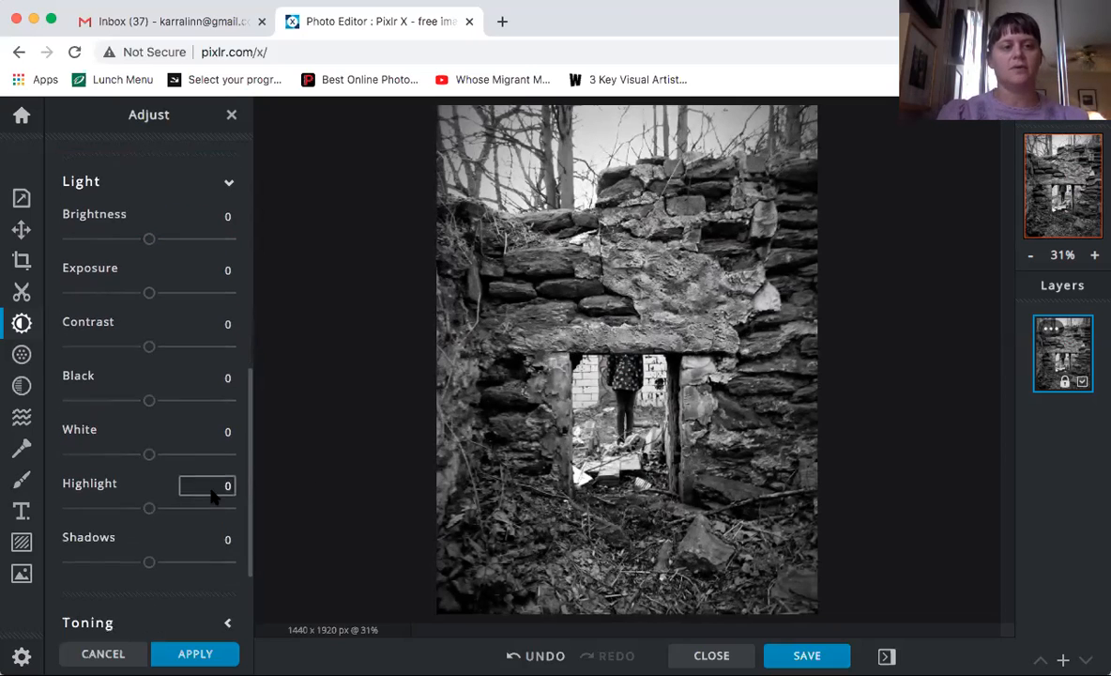
scroll(212, 497, "down", 1)
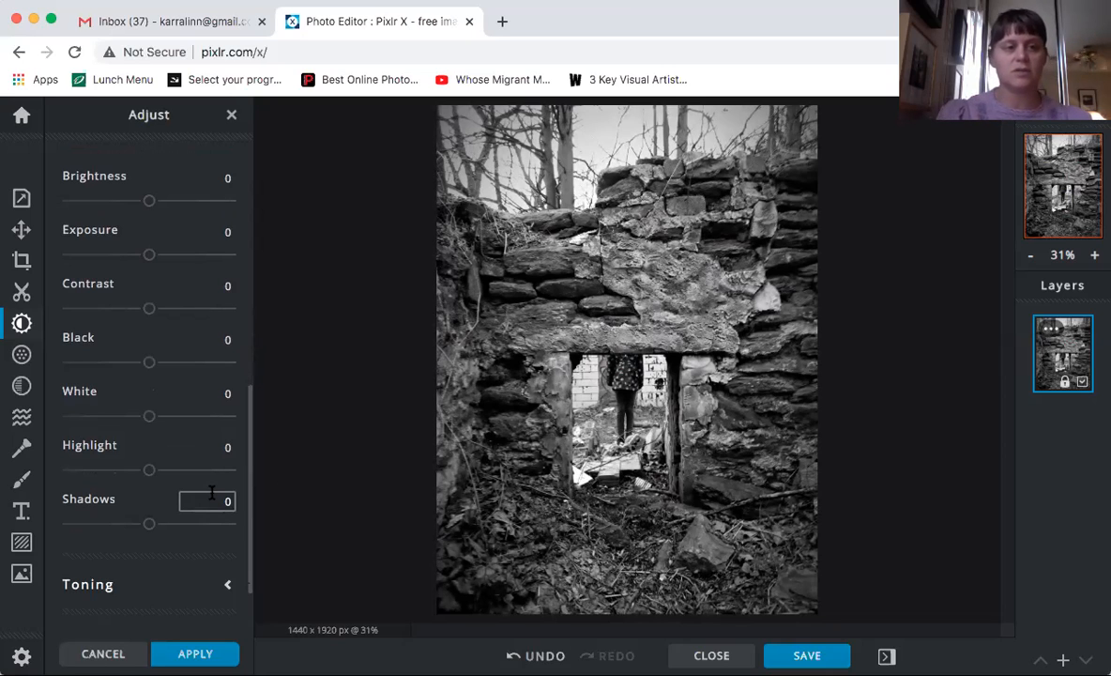
left_click_drag(148, 361, 216, 365)
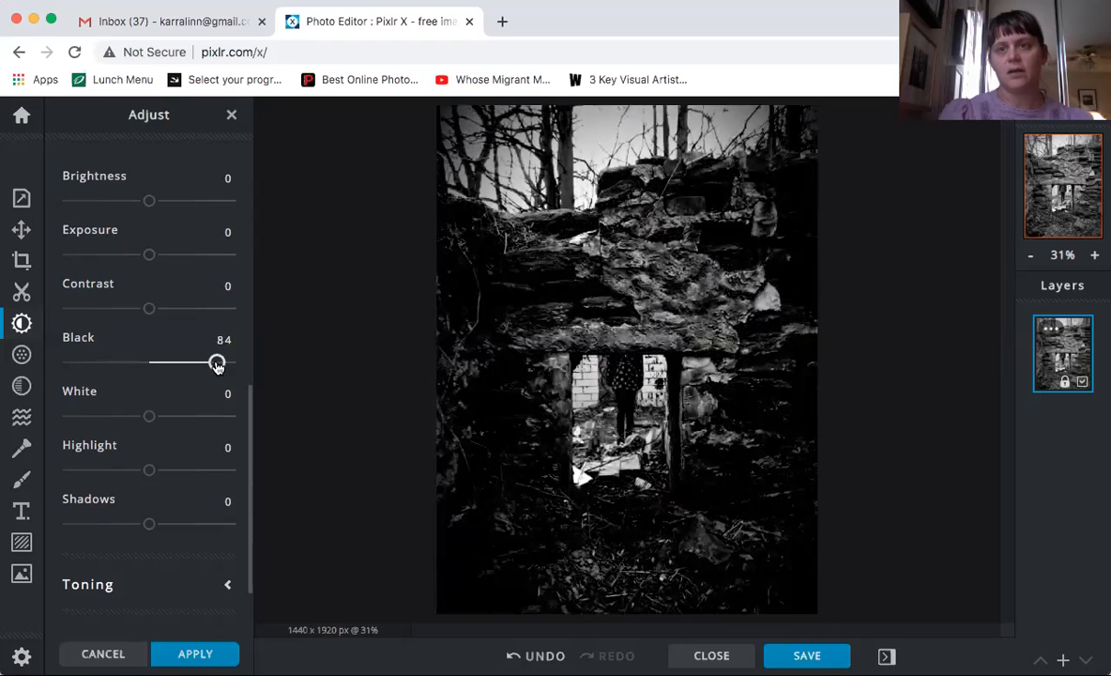
left_click_drag(217, 366, 181, 364)
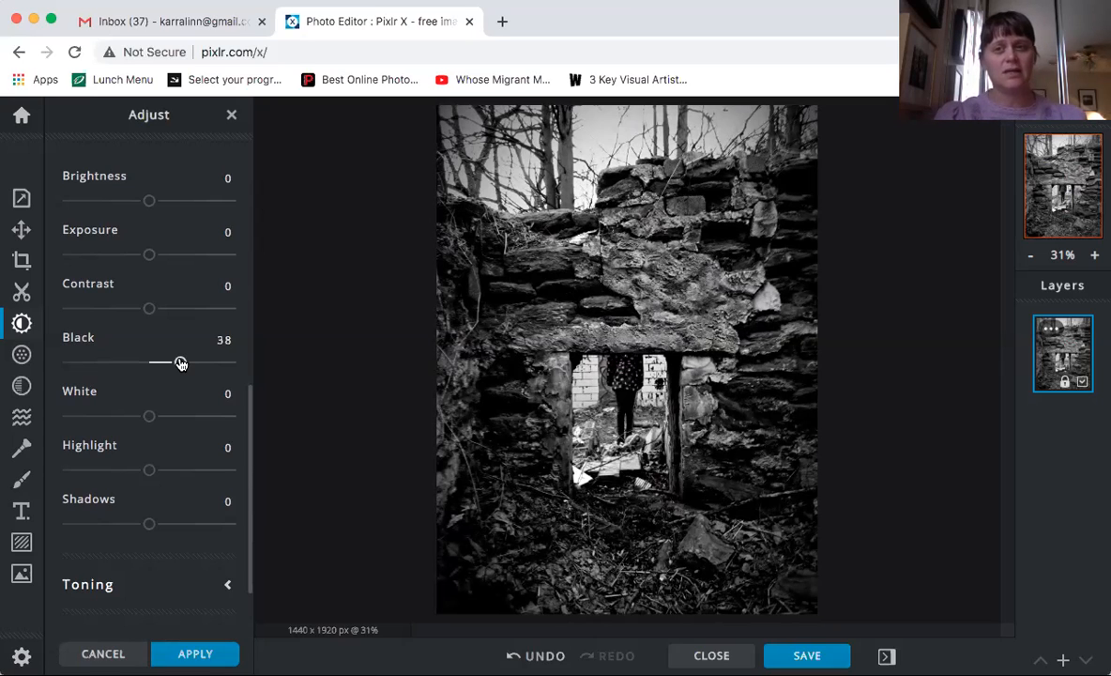
left_click_drag(181, 364, 149, 364)
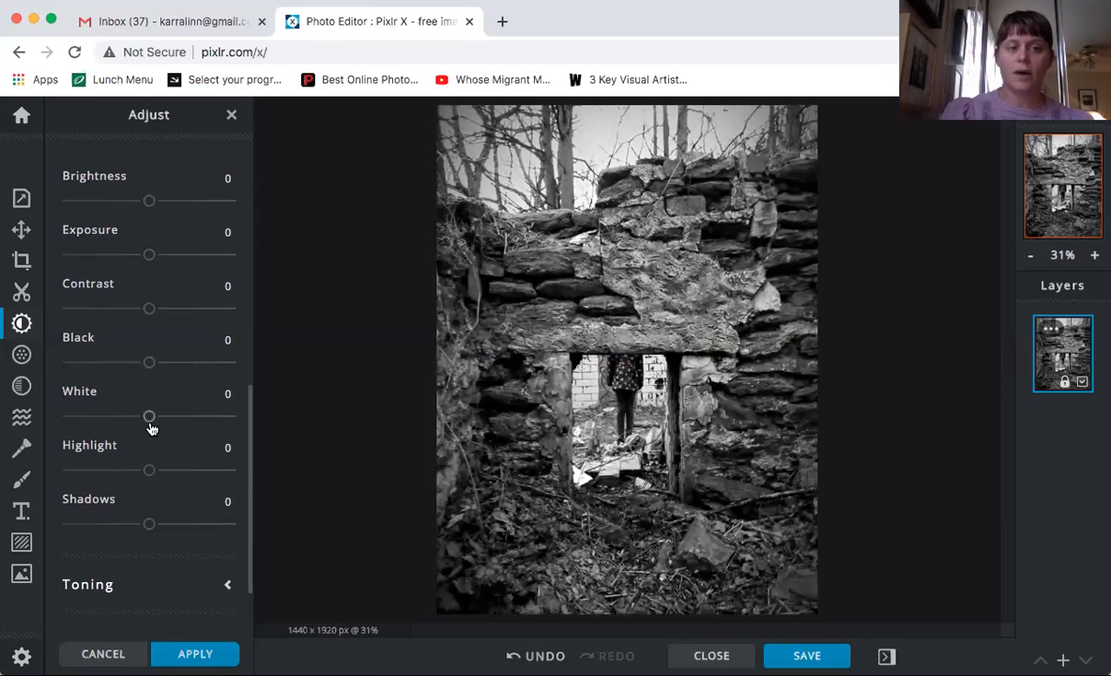
left_click_drag(149, 415, 177, 424)
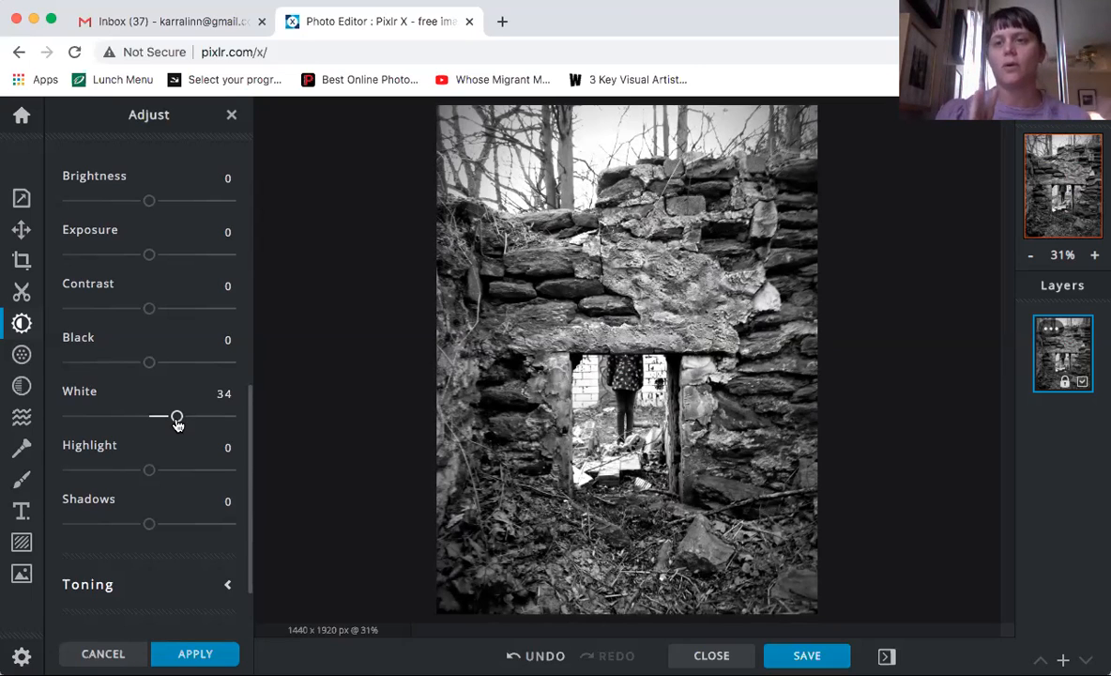
left_click_drag(162, 422, 150, 422)
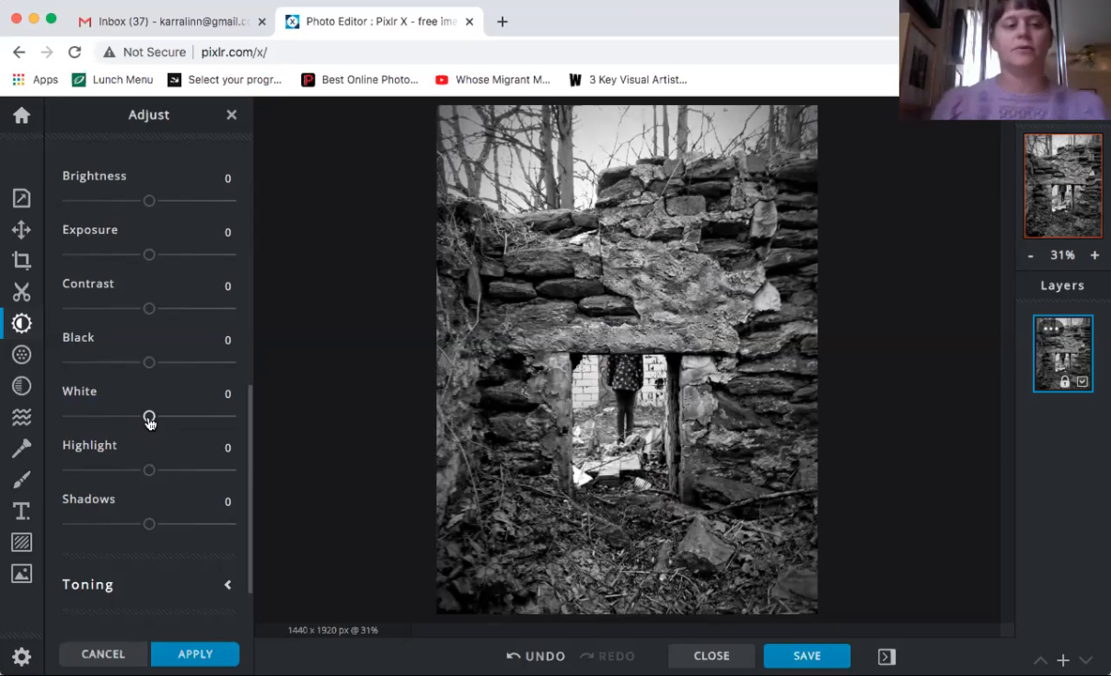
scroll(149, 421, "down", 2)
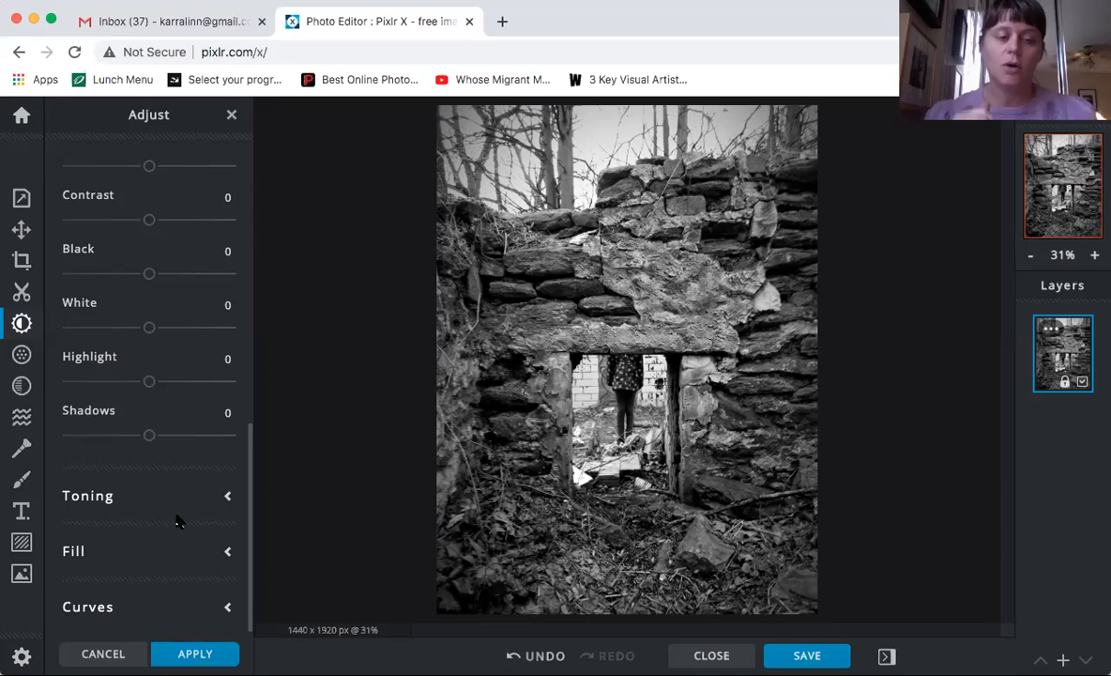
Apply the adjustments, close the premium ad banner and zoom into the grayscale ruin photo
left_click(181, 655)
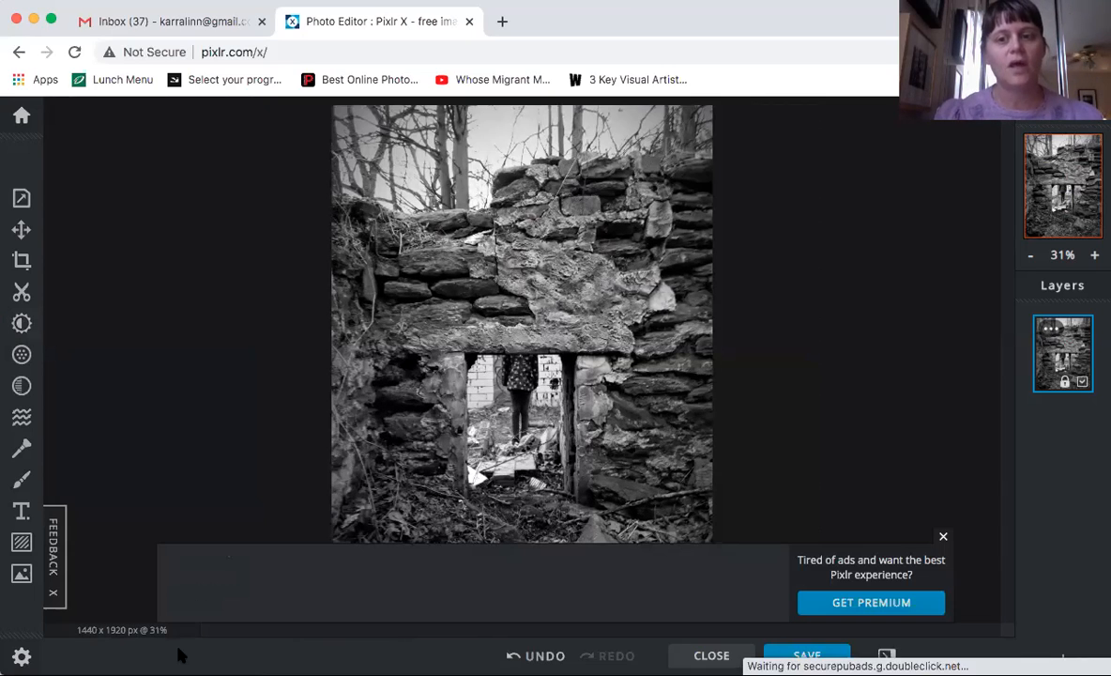
left_click(943, 537)
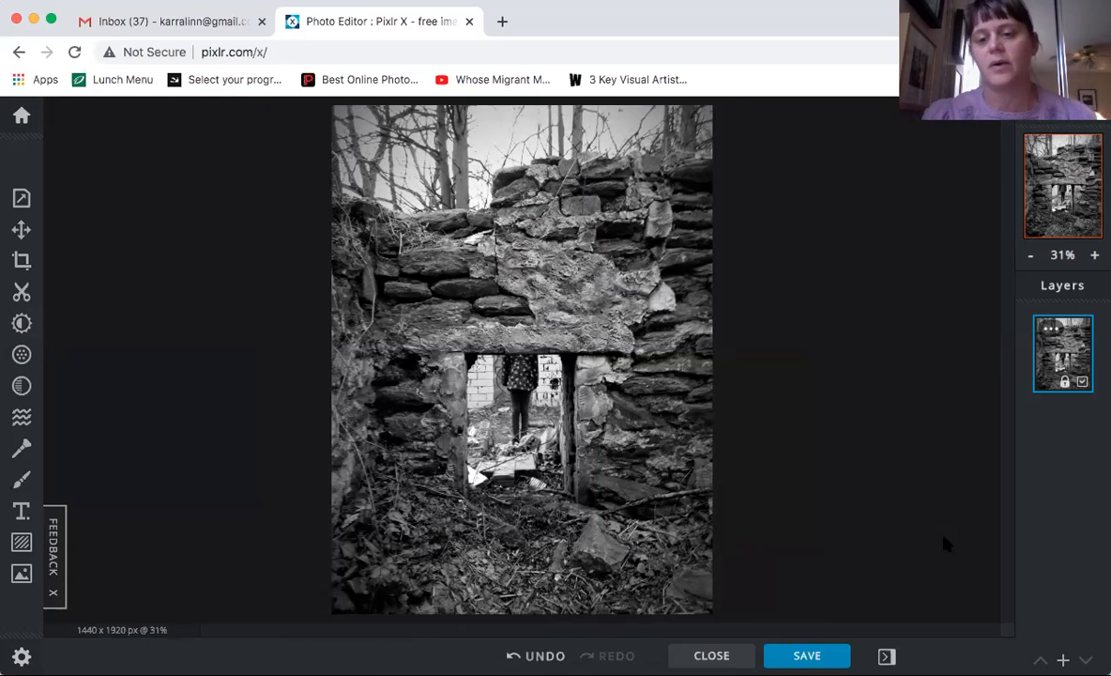
scroll(947, 544, "up", 3)
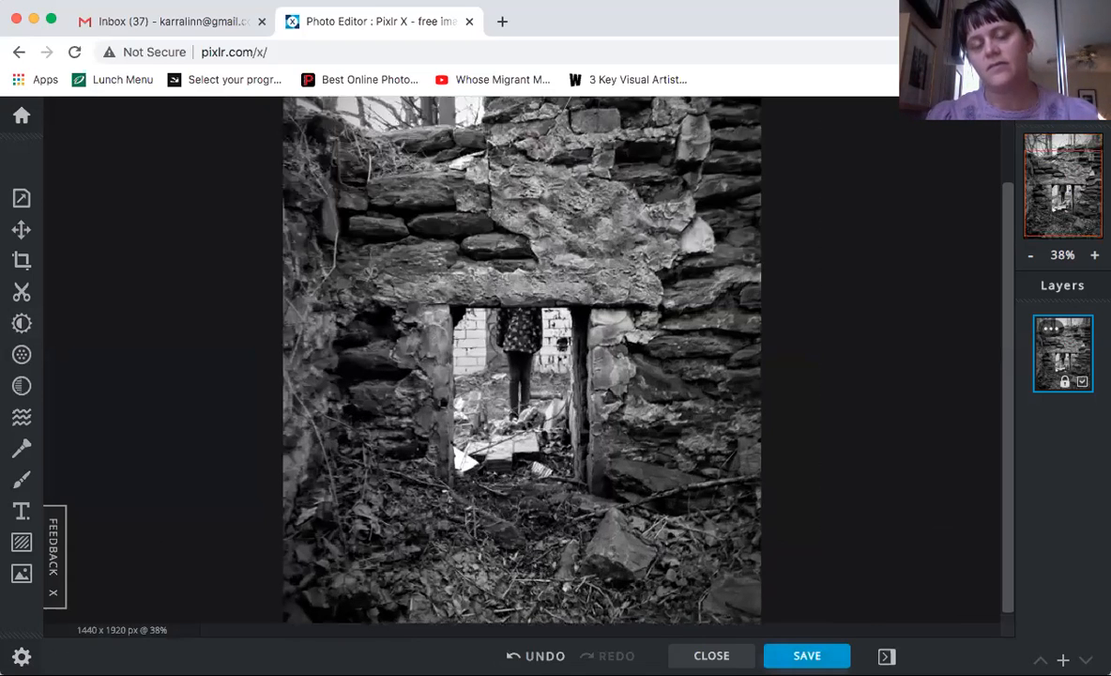